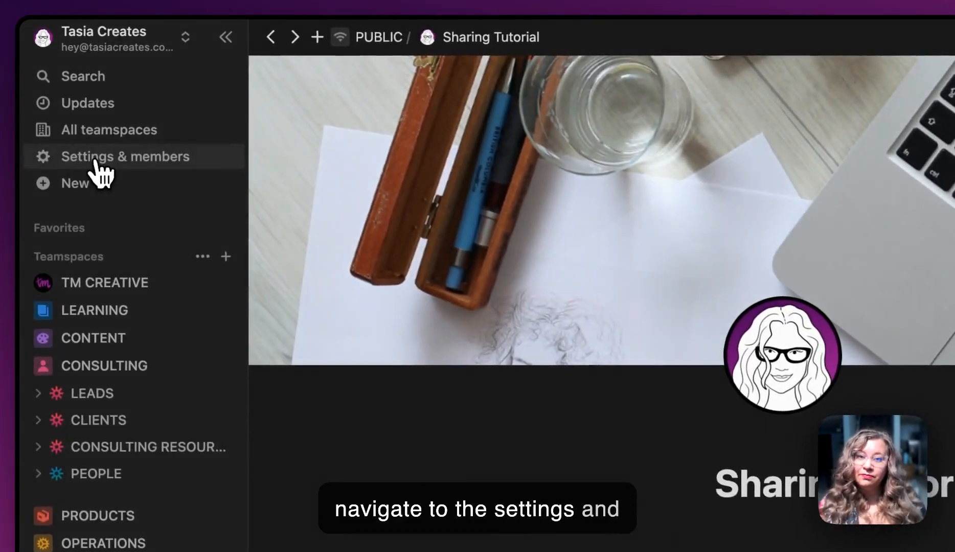
- Invite TM Creative to the workspace as a workspace owner from the members settings
{"action": "left_click", "coordinate": [97, 160]}
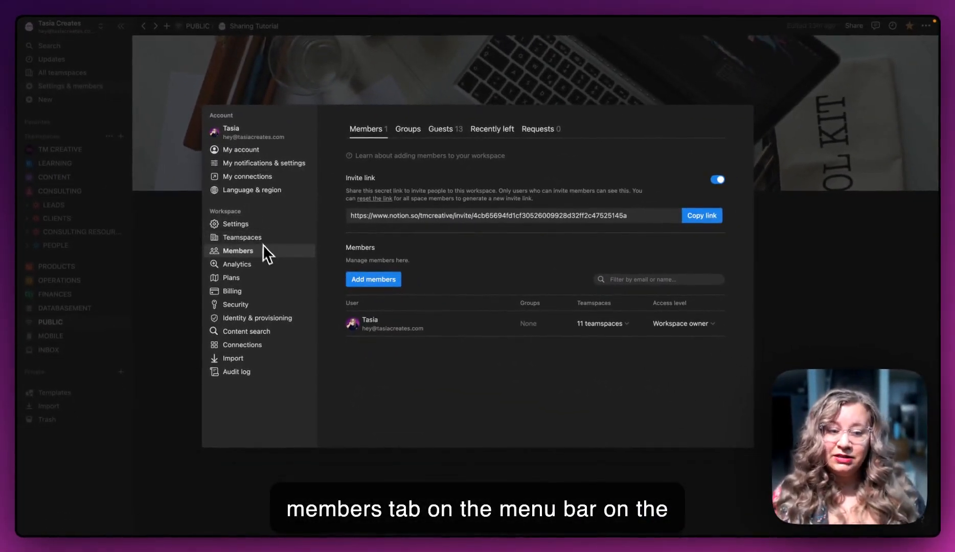
{"action": "left_click", "coordinate": [367, 280]}
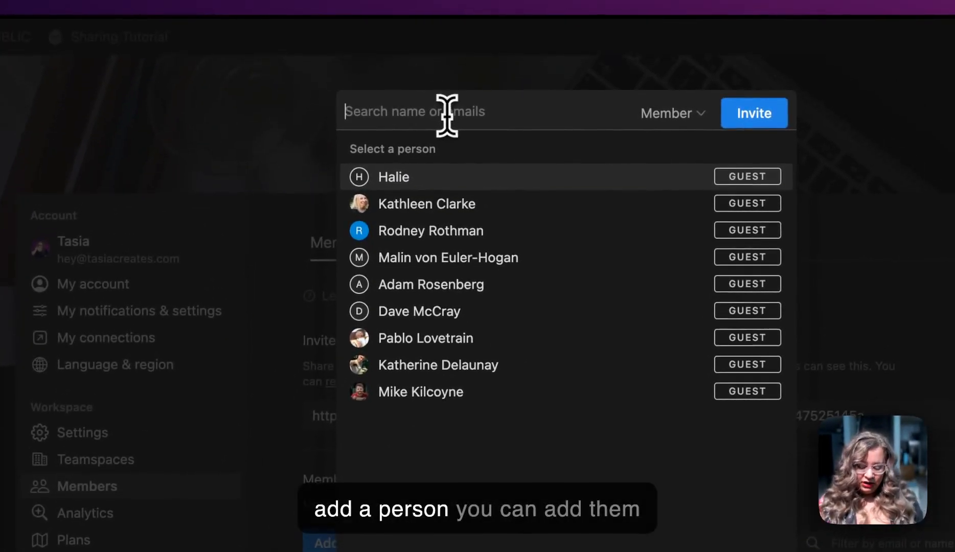
{"action": "key", "text": "super+v"}
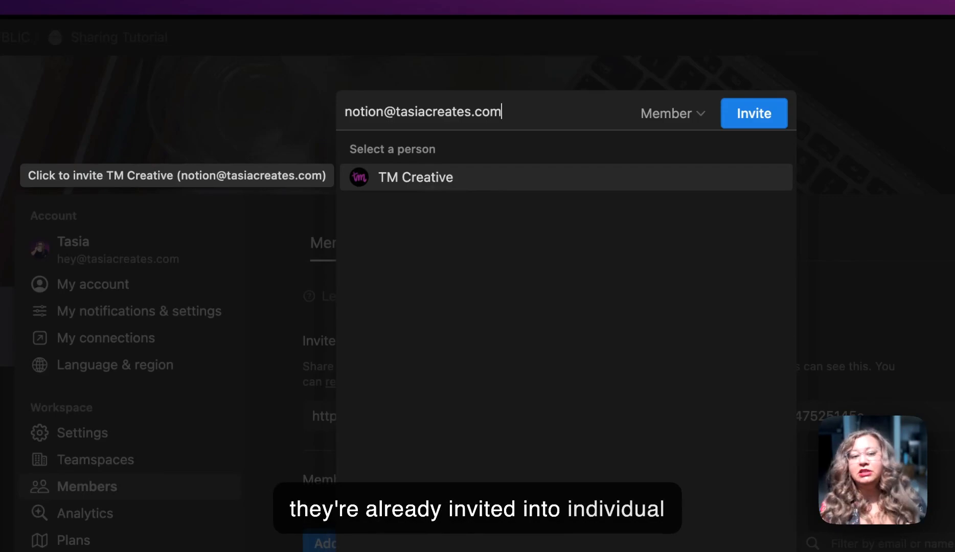
{"action": "left_click", "coordinate": [437, 182]}
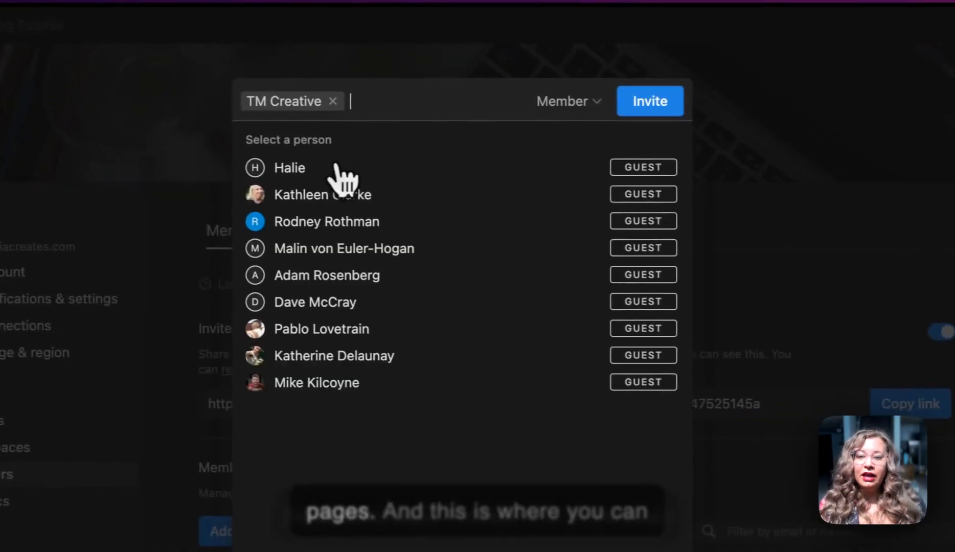
{"action": "left_click", "coordinate": [565, 109]}
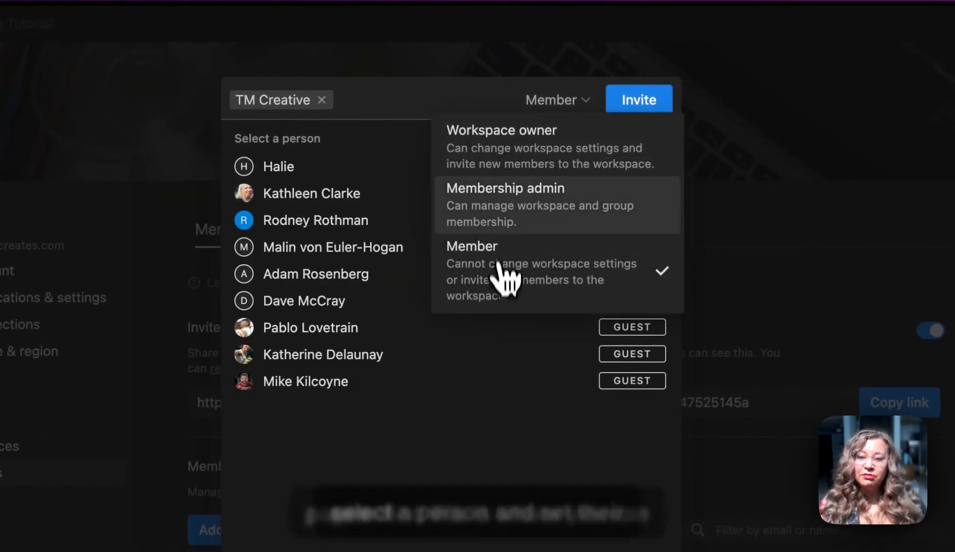
{"action": "left_click", "coordinate": [500, 149]}
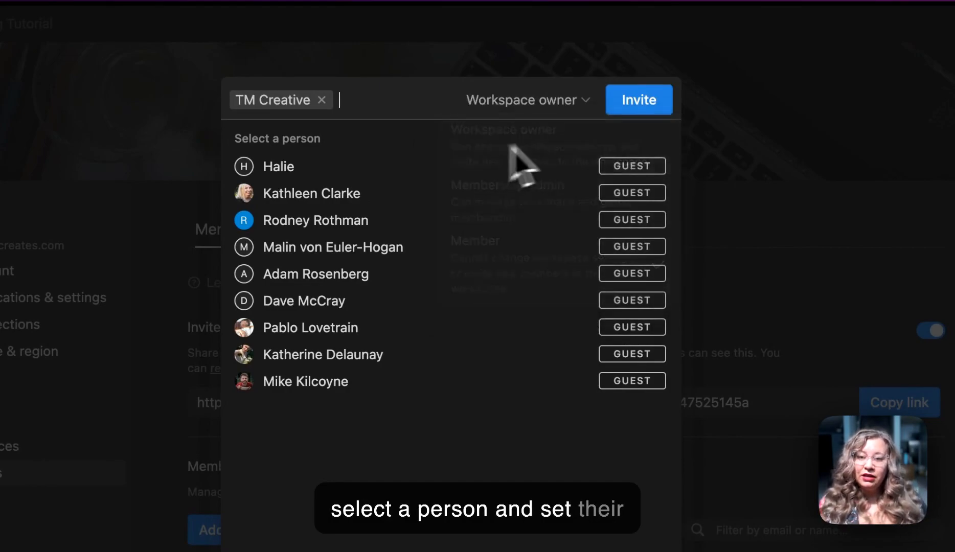
{"action": "left_click", "coordinate": [638, 102]}
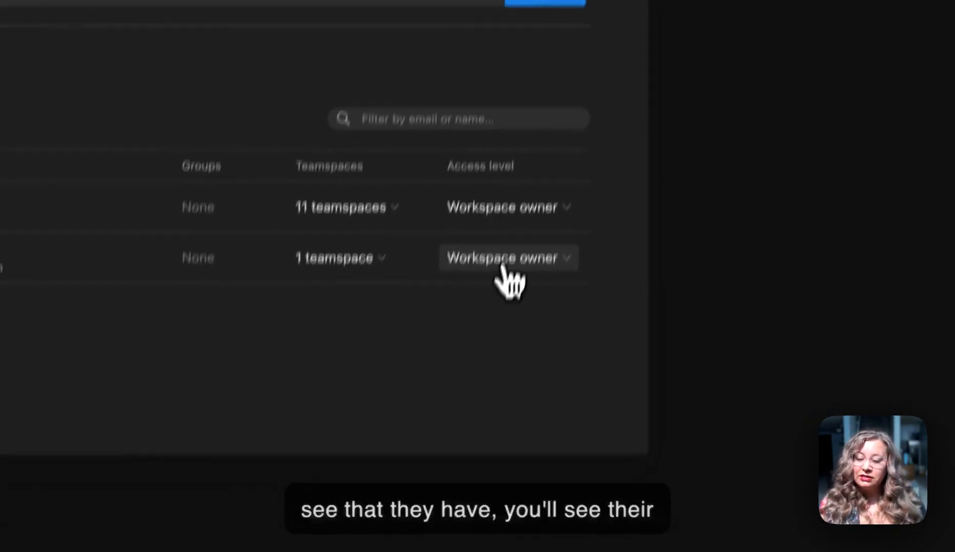
- Examine the access level options and the teamspaces of the newly added TM Creative member
{"action": "left_click", "coordinate": [504, 261]}
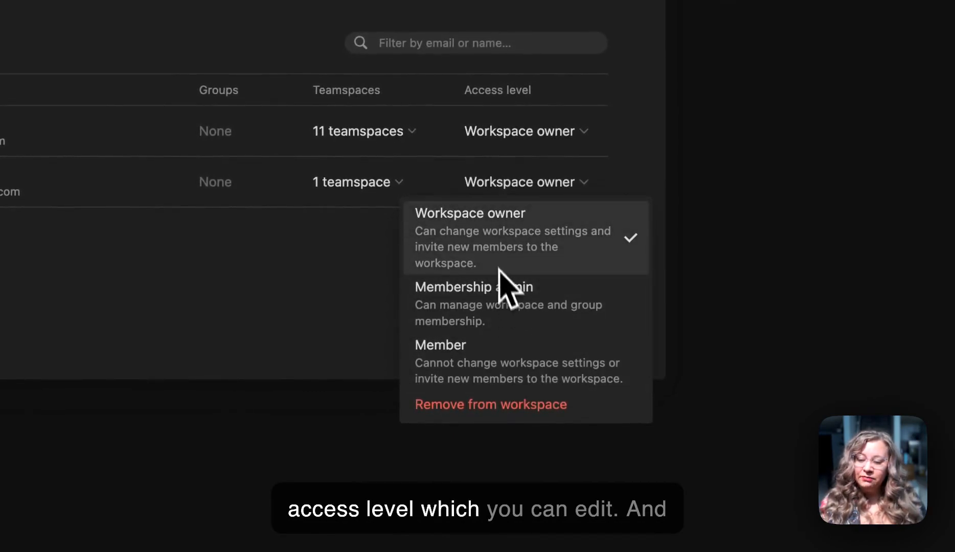
{"action": "left_click", "coordinate": [612, 188]}
{"action": "left_click", "coordinate": [378, 183]}
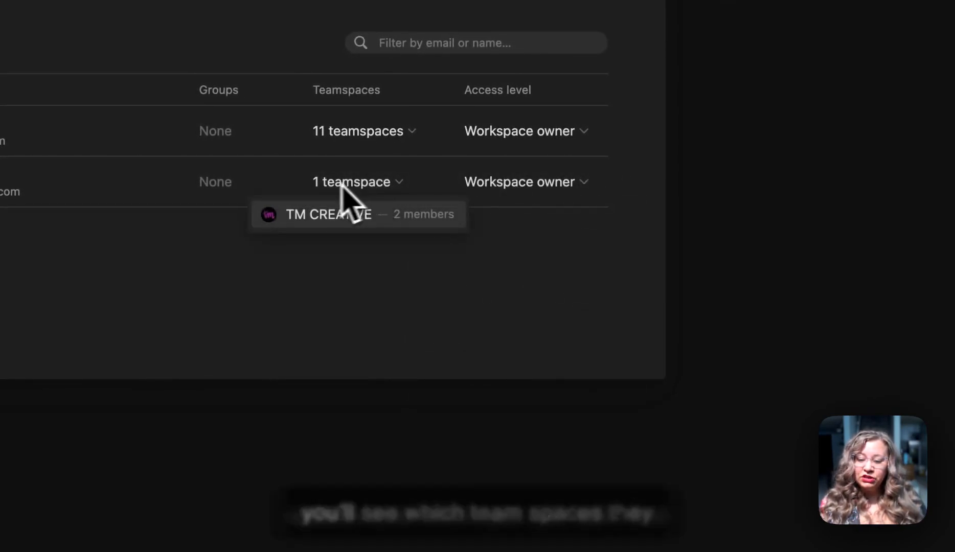
{"action": "left_click", "coordinate": [351, 274]}
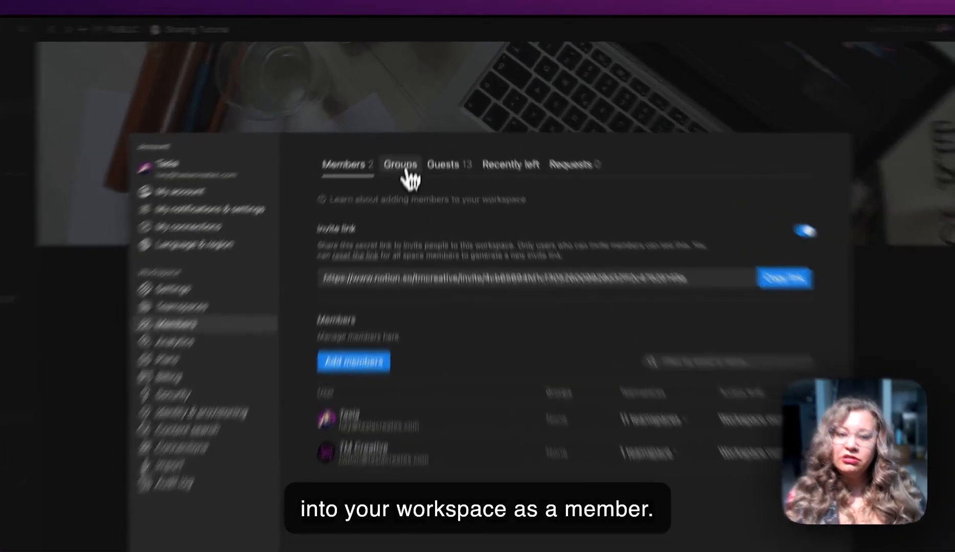
- Review the workspace's groups, guests, recently left users and invite requests, return to the members list and close the settings
{"action": "left_click", "coordinate": [408, 129]}
{"action": "left_click", "coordinate": [454, 247]}
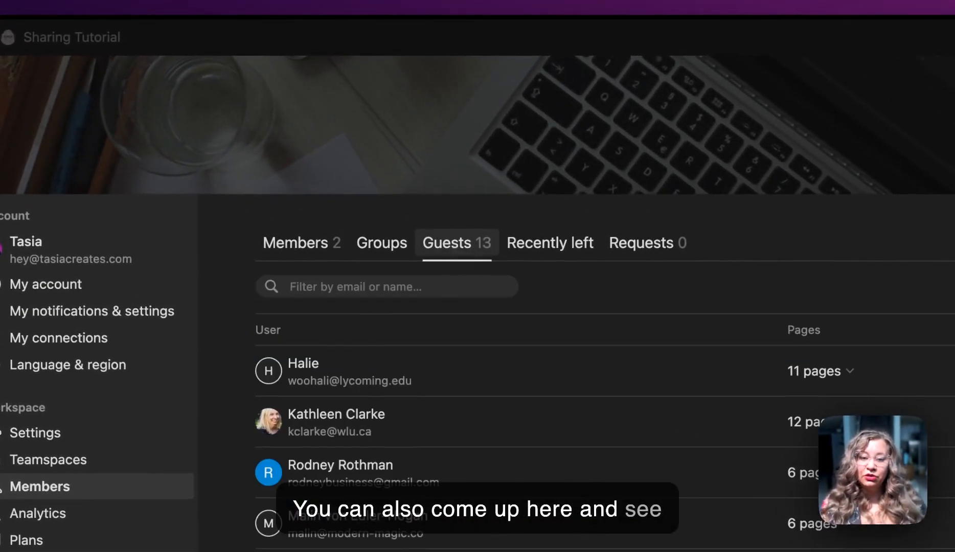
{"action": "left_click", "coordinate": [548, 255]}
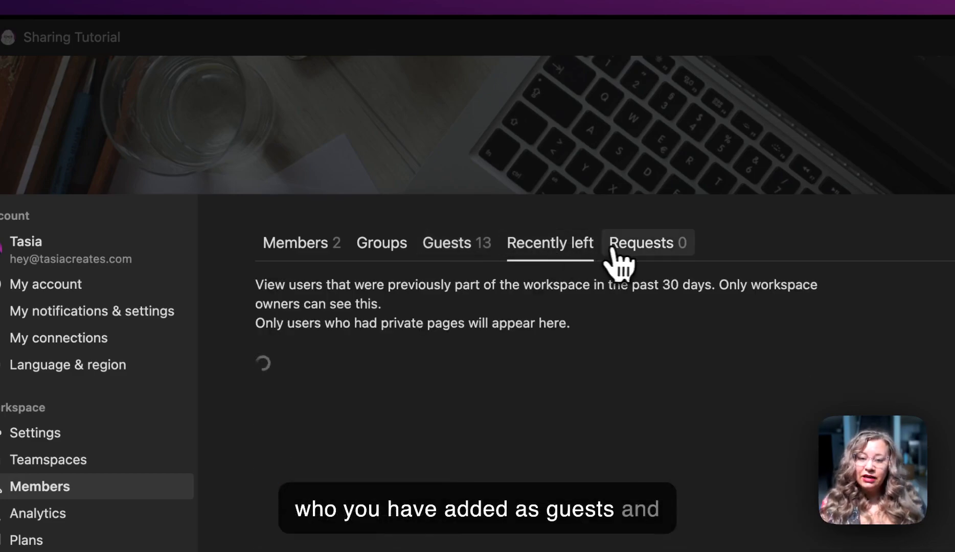
{"action": "left_click", "coordinate": [633, 259]}
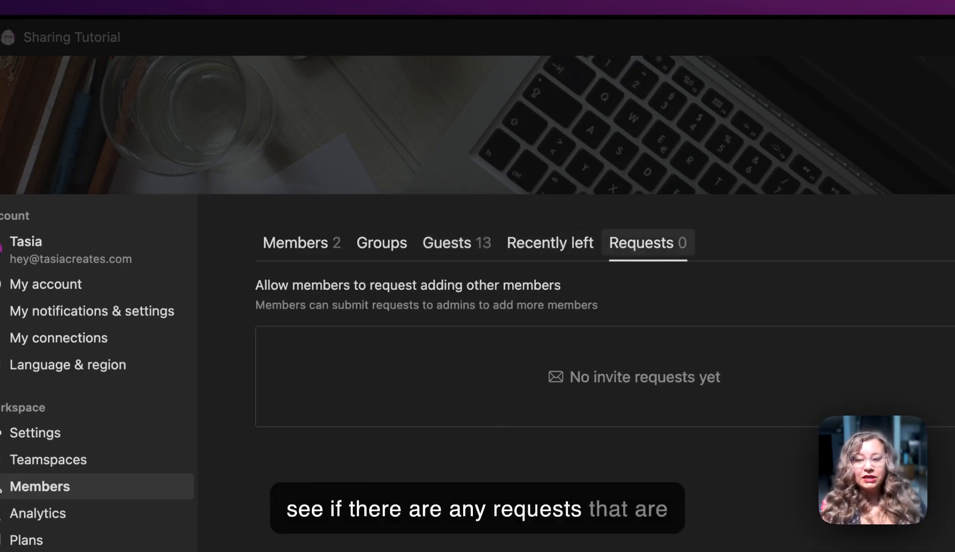
{"action": "left_click", "coordinate": [325, 245]}
{"action": "left_click", "coordinate": [495, 181]}
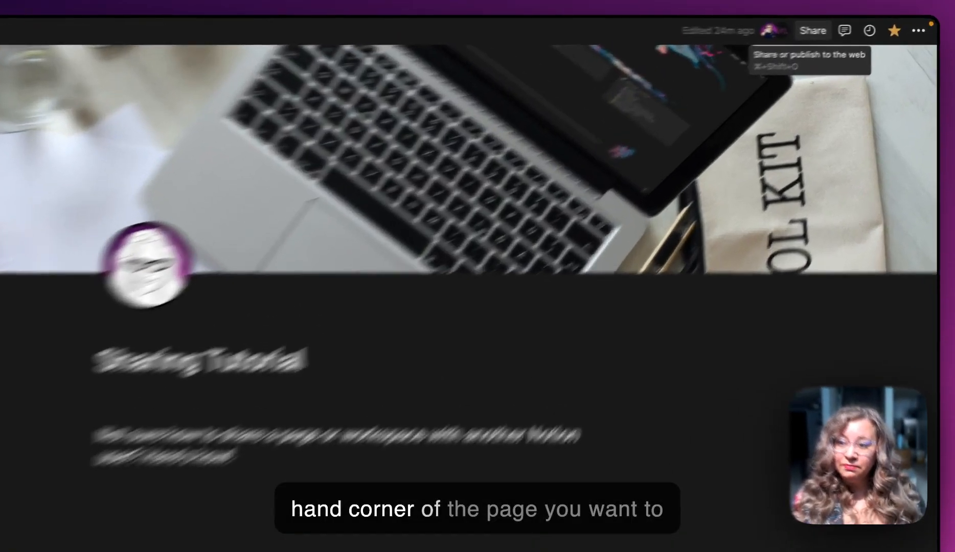
- Share the Sharing Tutorial page with TM Creative, giving full access
{"action": "left_click", "coordinate": [853, 25]}
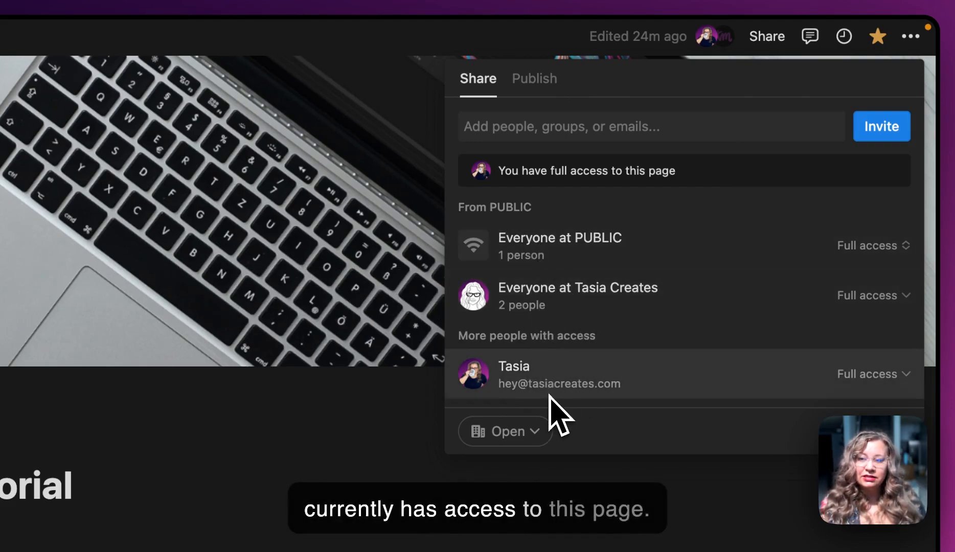
{"action": "left_click", "coordinate": [525, 126]}
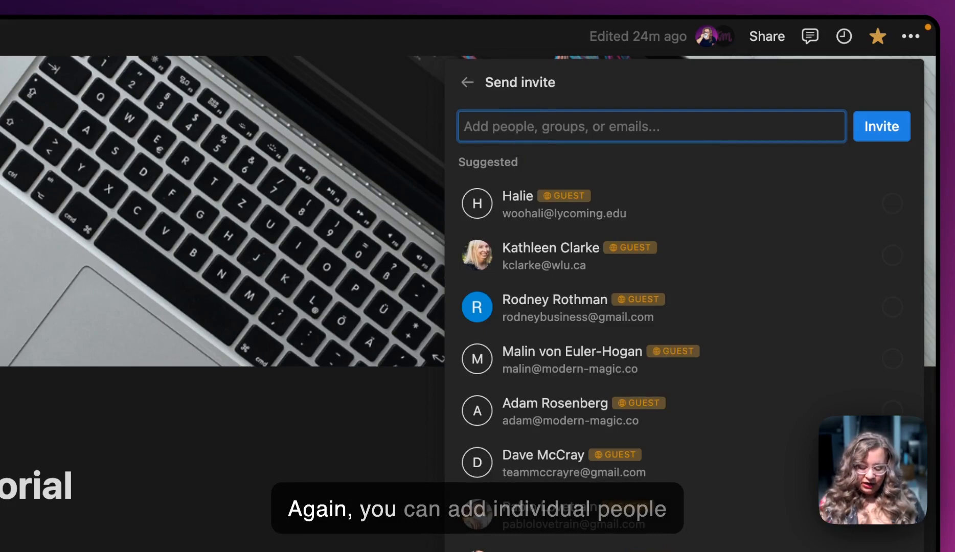
{"action": "key", "text": "super+v"}
{"action": "left_click", "coordinate": [563, 215]}
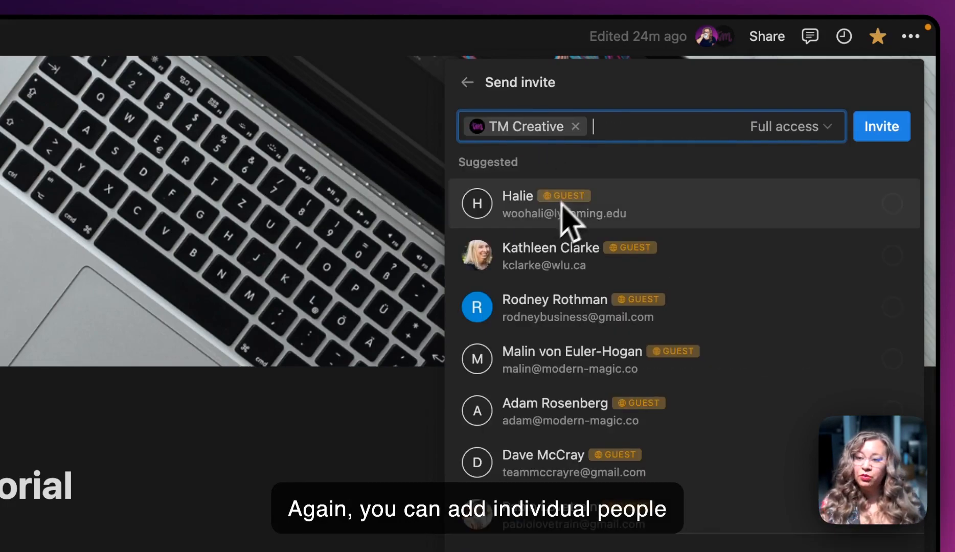
{"action": "left_click", "coordinate": [827, 131]}
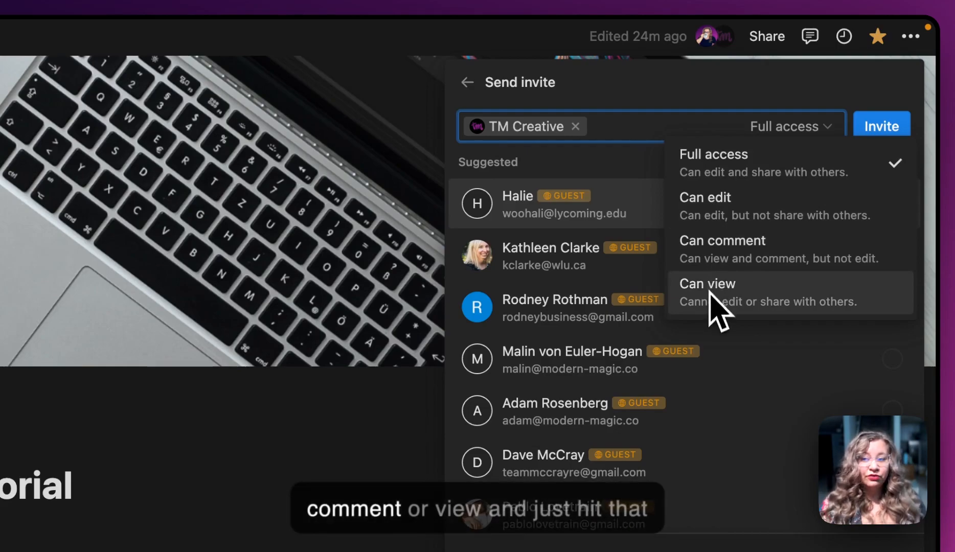
{"action": "left_click", "coordinate": [872, 124]}
{"action": "left_click", "coordinate": [872, 124]}
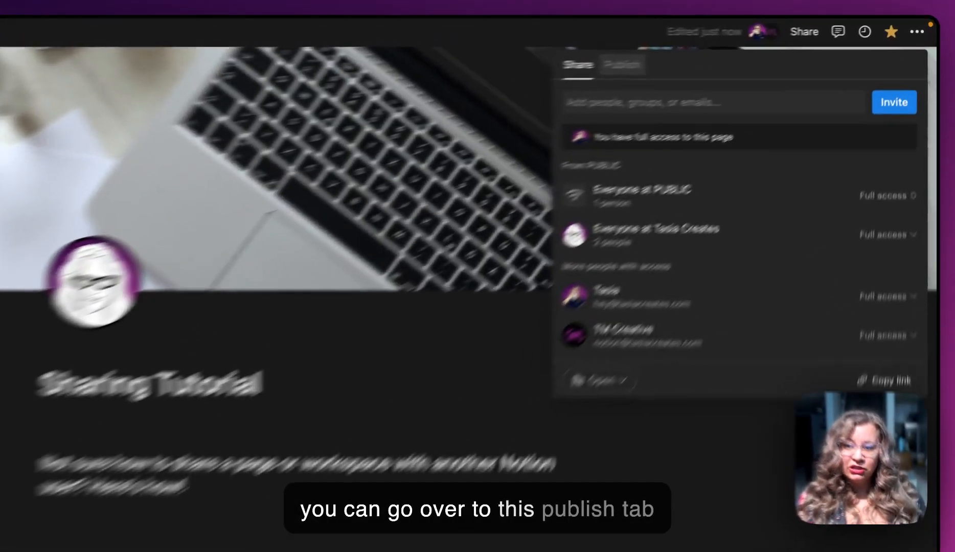
- Publish the Sharing Tutorial page to the web
{"action": "left_click", "coordinate": [737, 47]}
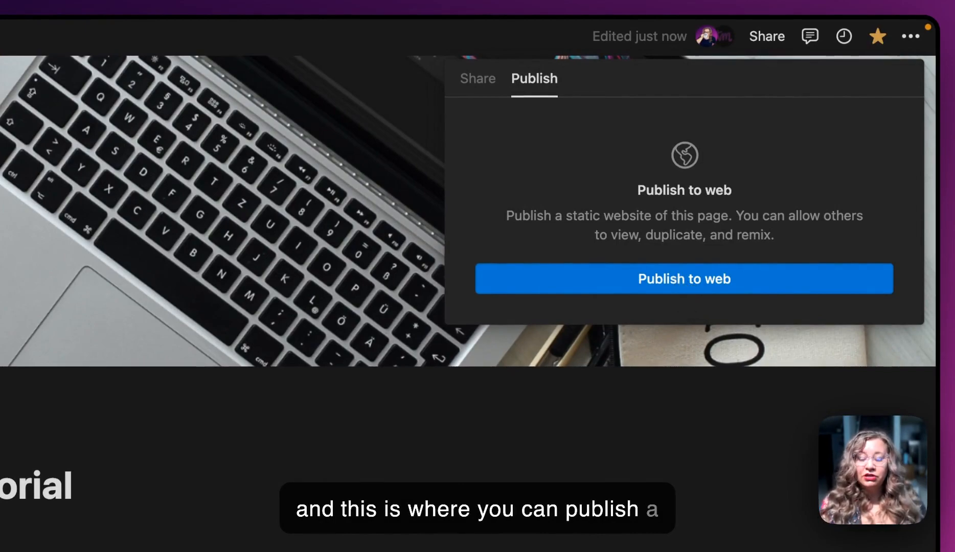
{"action": "left_click", "coordinate": [669, 280]}
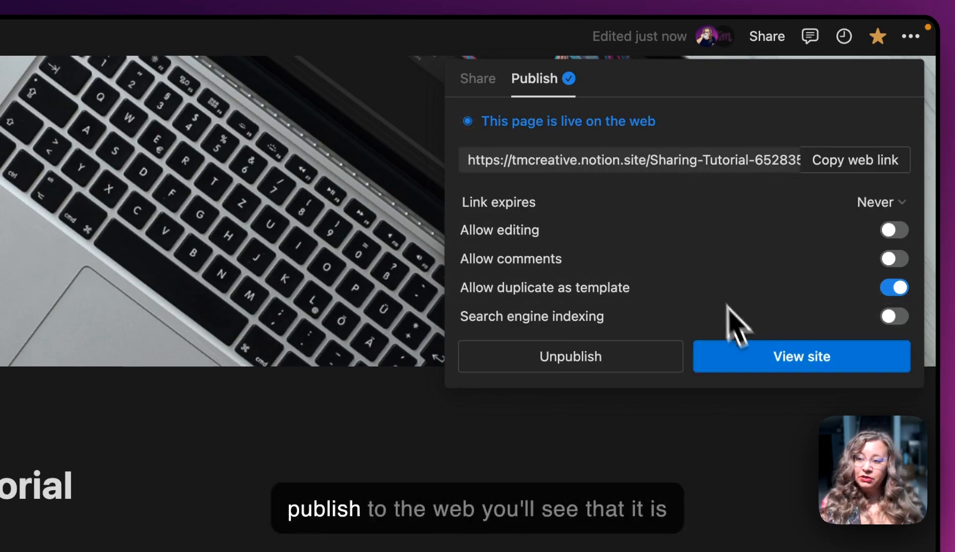
{"action": "left_click_drag", "start_coordinate": [483, 122], "coordinate": [676, 134]}
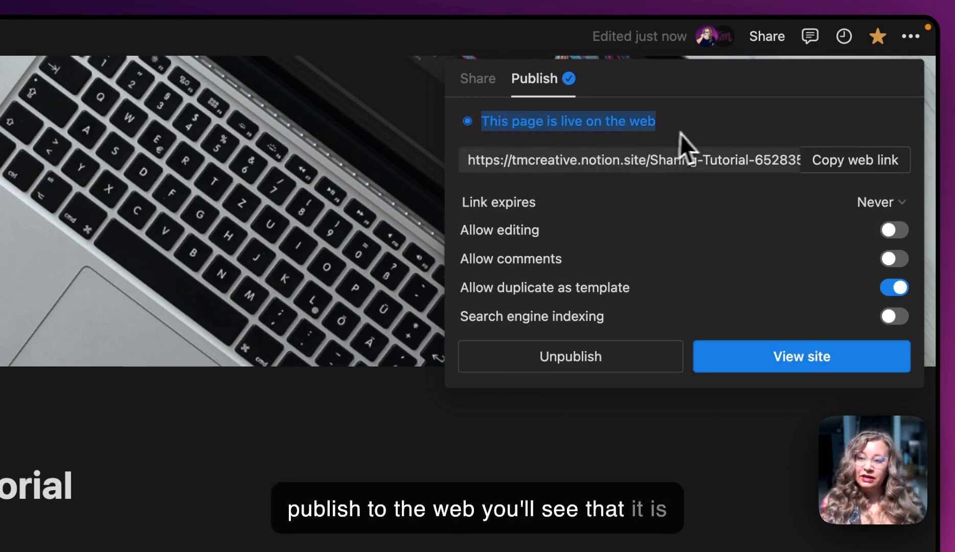
- Examine the expiration options for the published link, including the custom date calendar, without choosing one
{"action": "left_click", "coordinate": [881, 205]}
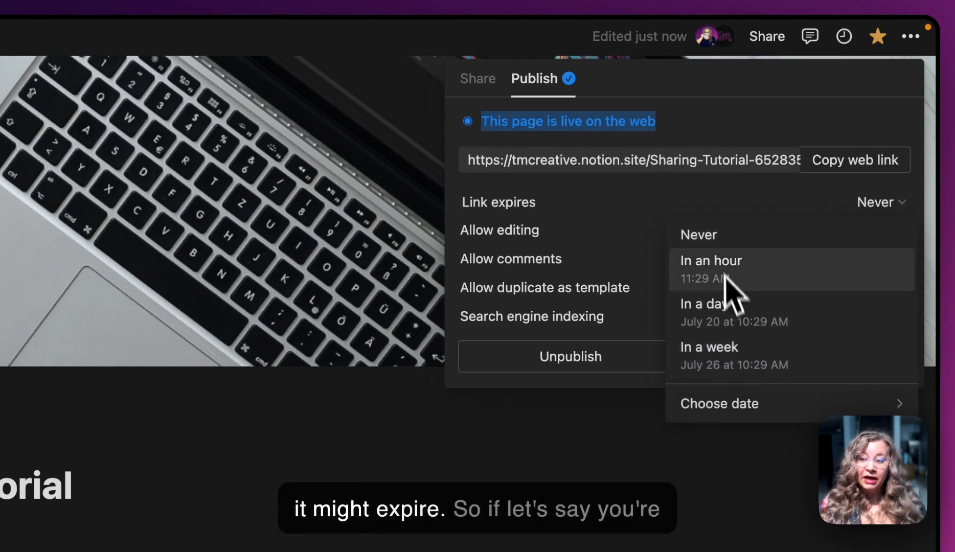
{"action": "mouse_move", "coordinate": [738, 404]}
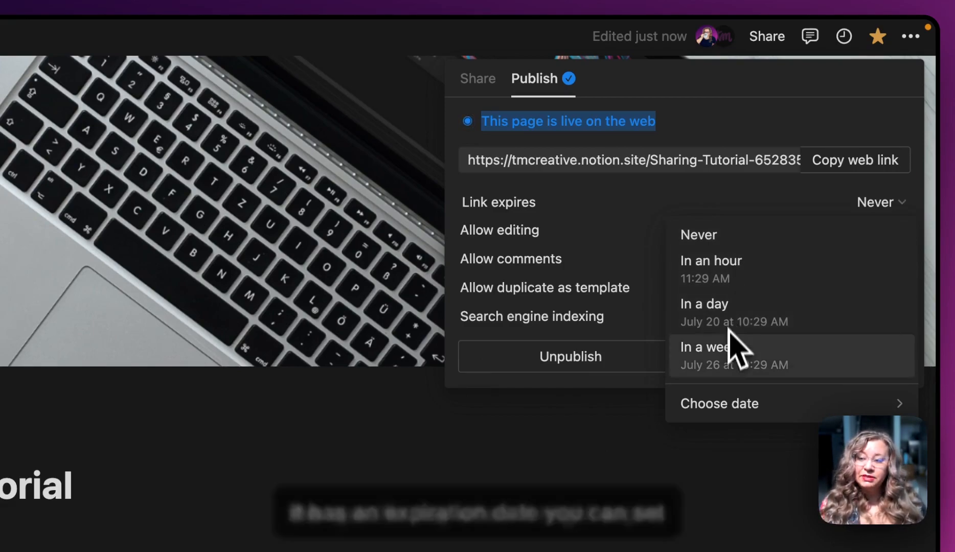
{"action": "mouse_move", "coordinate": [772, 412]}
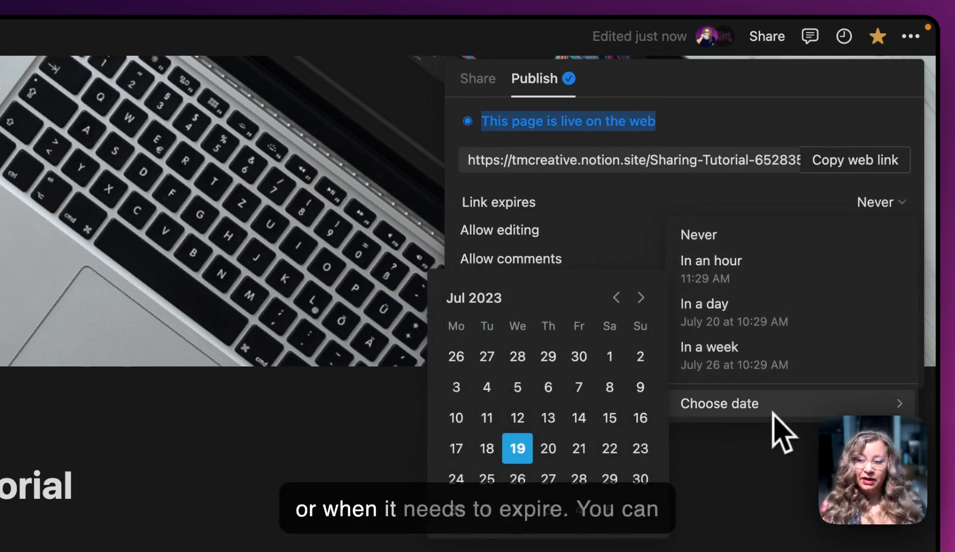
{"action": "left_click", "coordinate": [724, 201]}
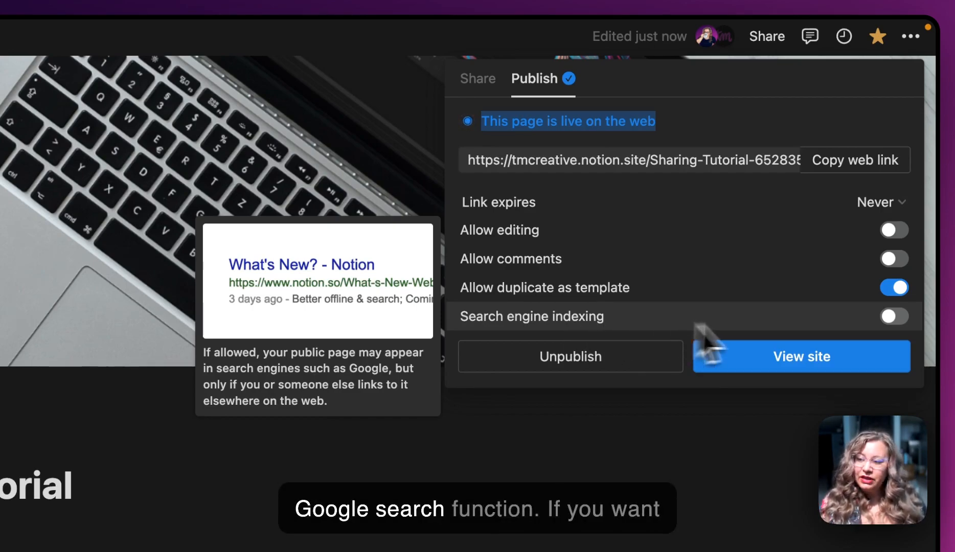
- Turn off duplicating the published page as a template and check the explanations of the duplication and search engine indexing options
{"action": "left_click", "coordinate": [900, 290]}
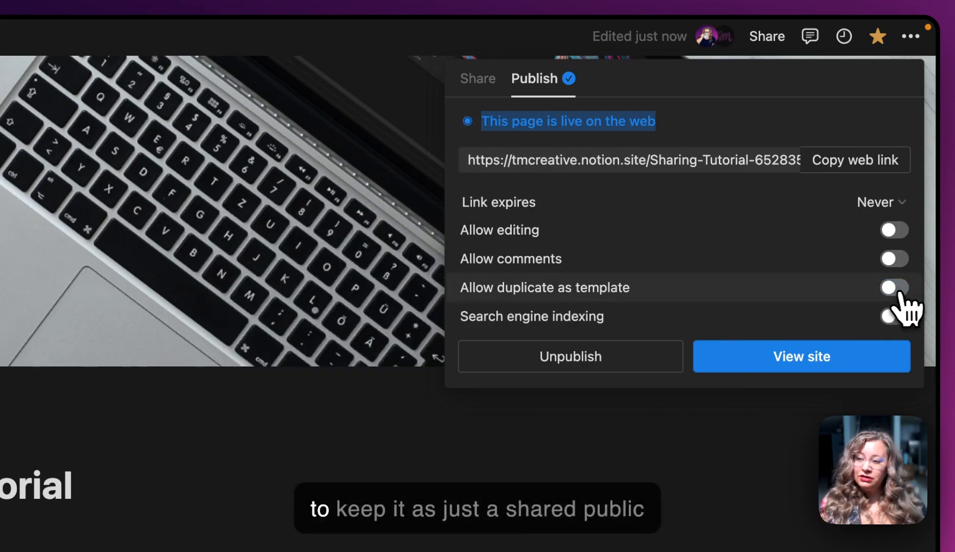
{"action": "mouse_move", "coordinate": [693, 298]}
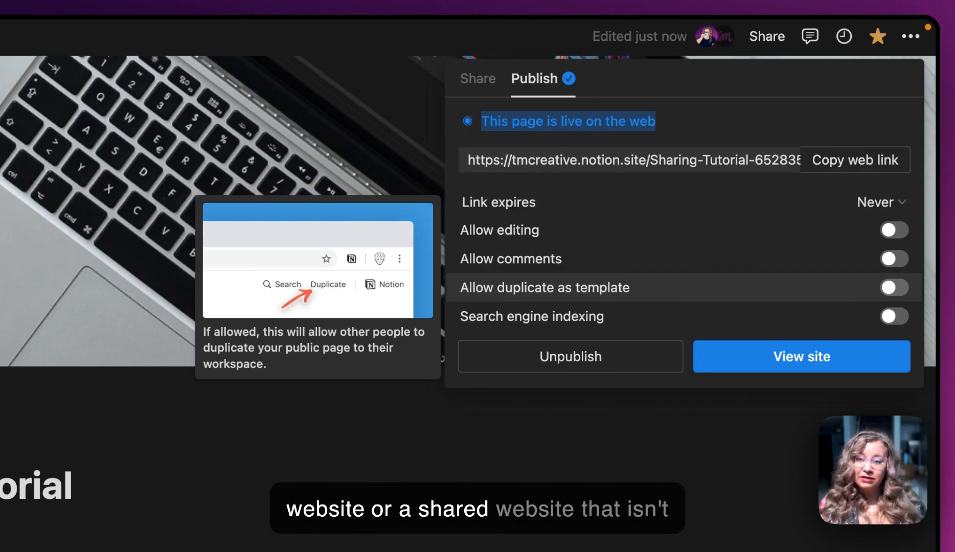
{"action": "mouse_move", "coordinate": [611, 321]}
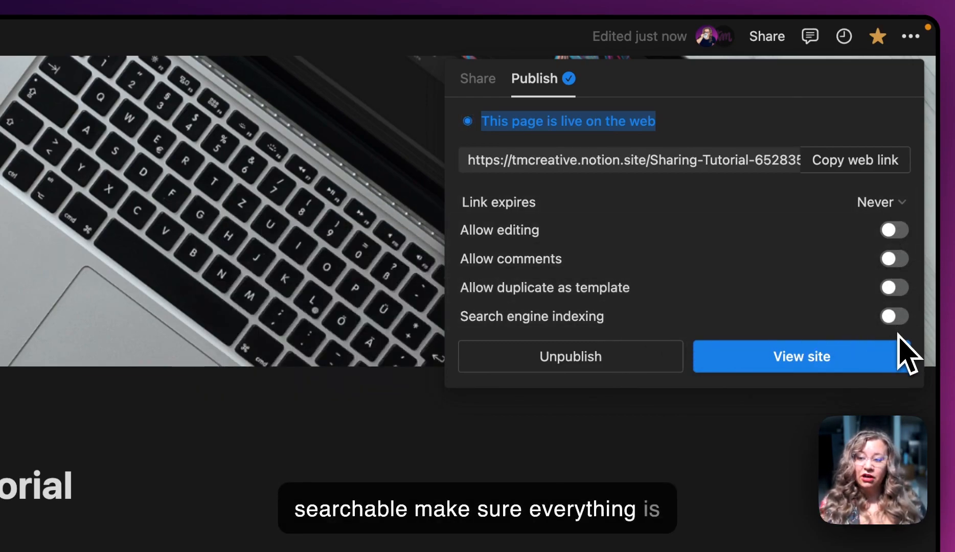
{"action": "mouse_move", "coordinate": [889, 289]}
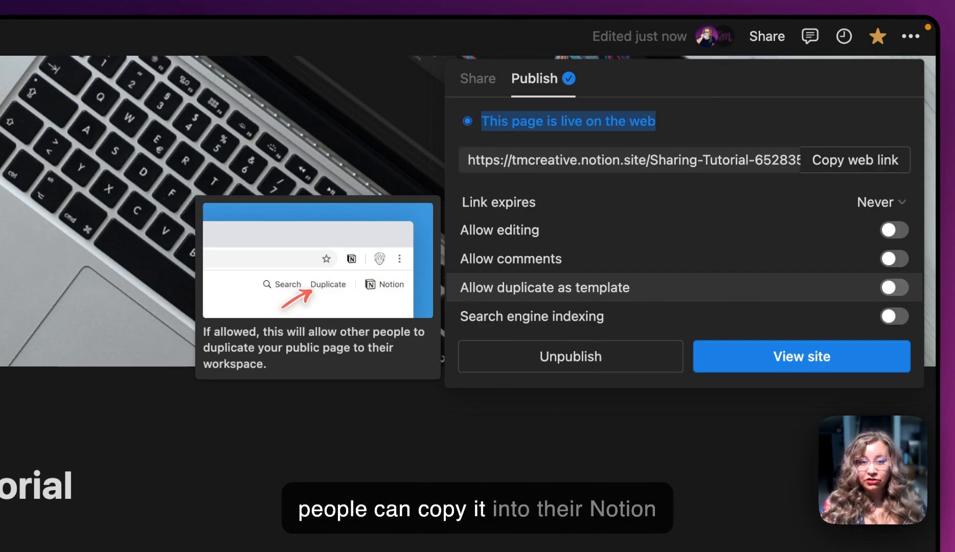
{"action": "mouse_move", "coordinate": [870, 316]}
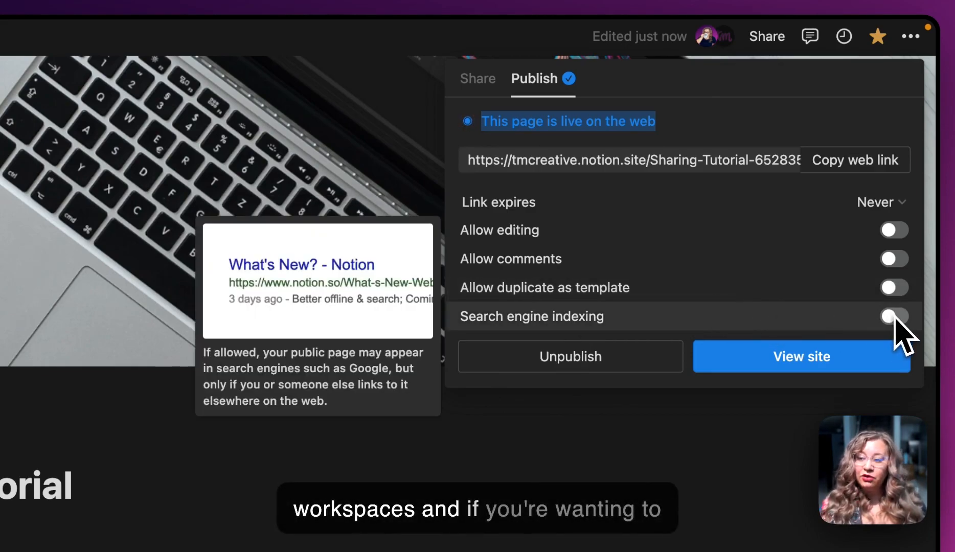